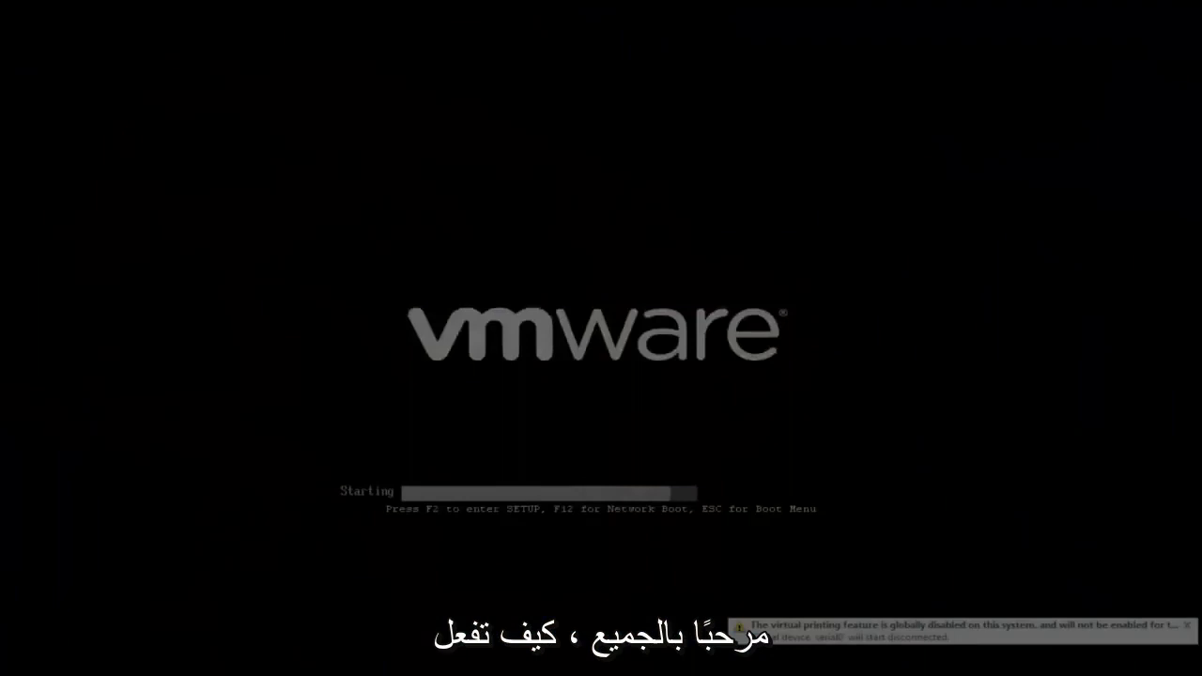
# - Bring up the BIOS boot menu during the VMware boot splash
pyautogui.press('Escape')
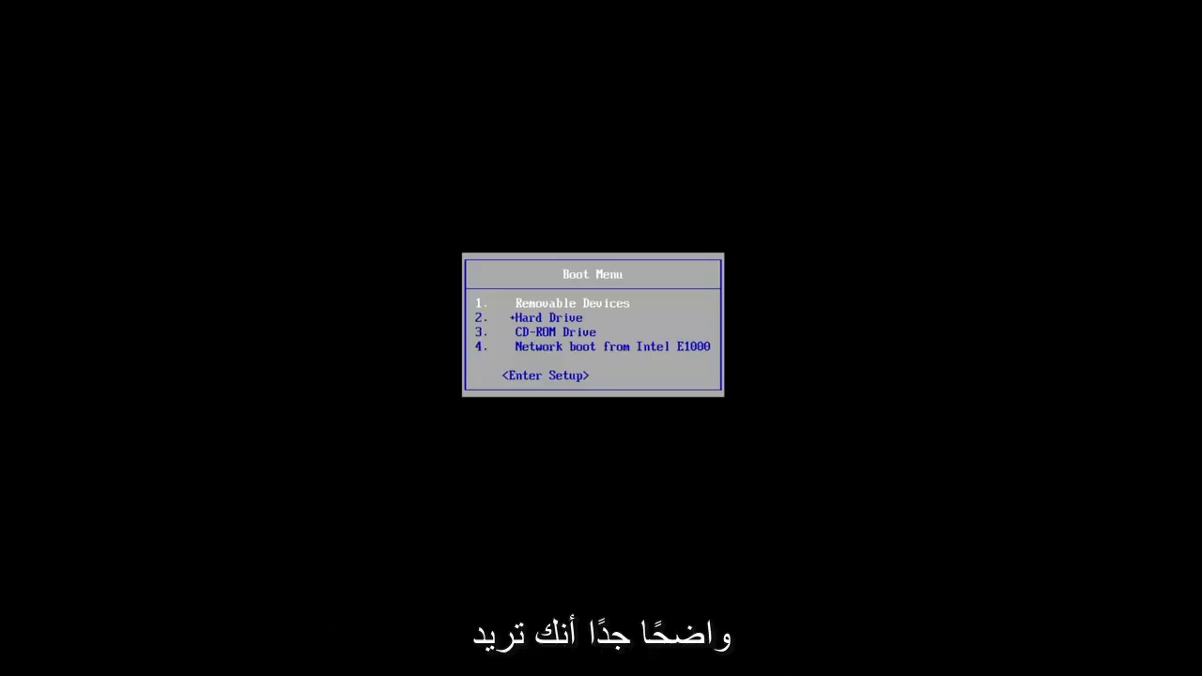
# - Boot from the CD-ROM drive to reach the Windows 7 installer language page
pyautogui.press('Down')
pyautogui.press('Down')
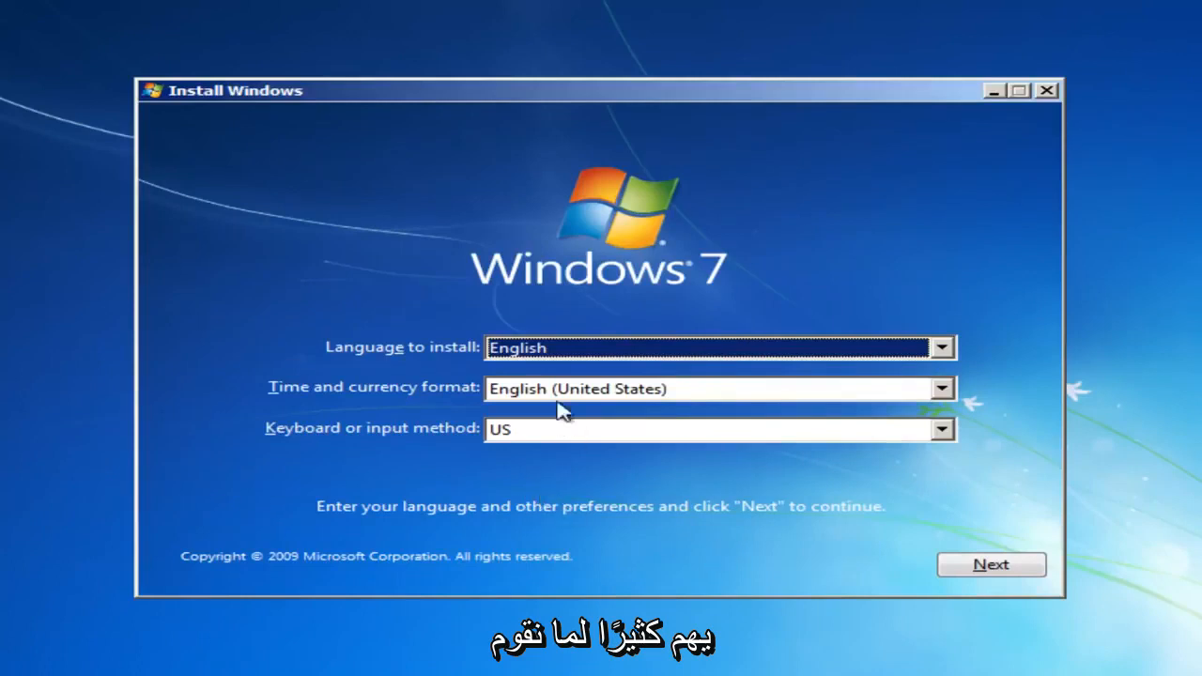
# - Keep the English language settings and start 'Repair your computer'
pyautogui.click(991, 564)
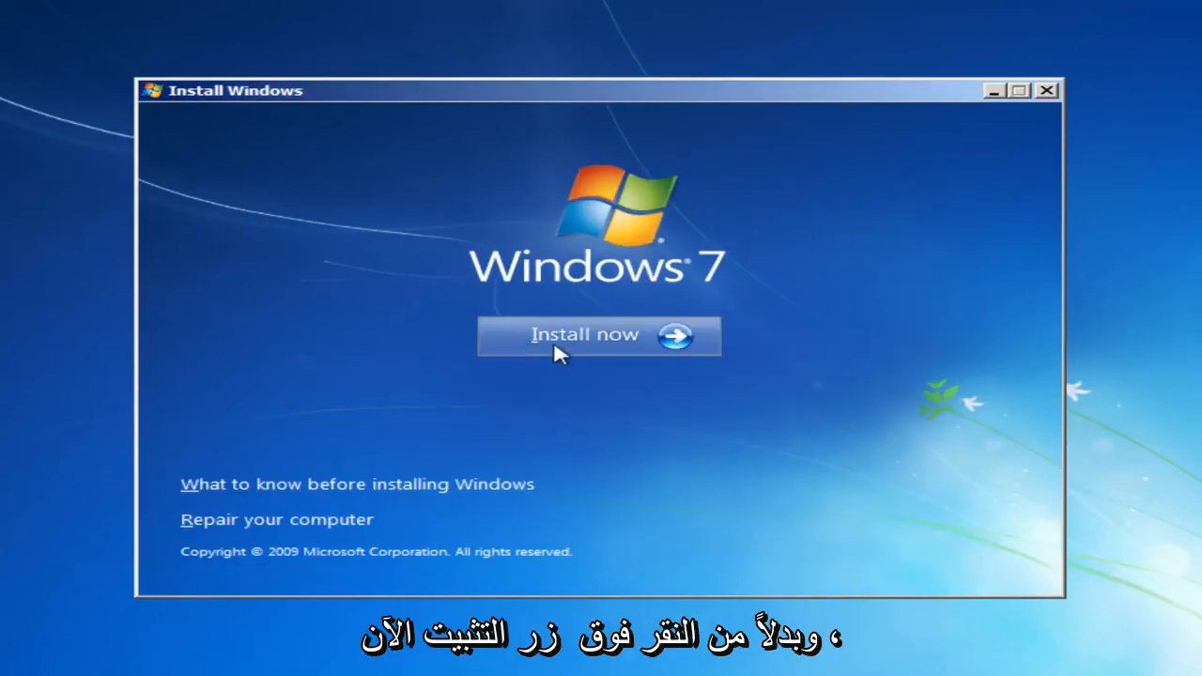
pyautogui.click(243, 526)
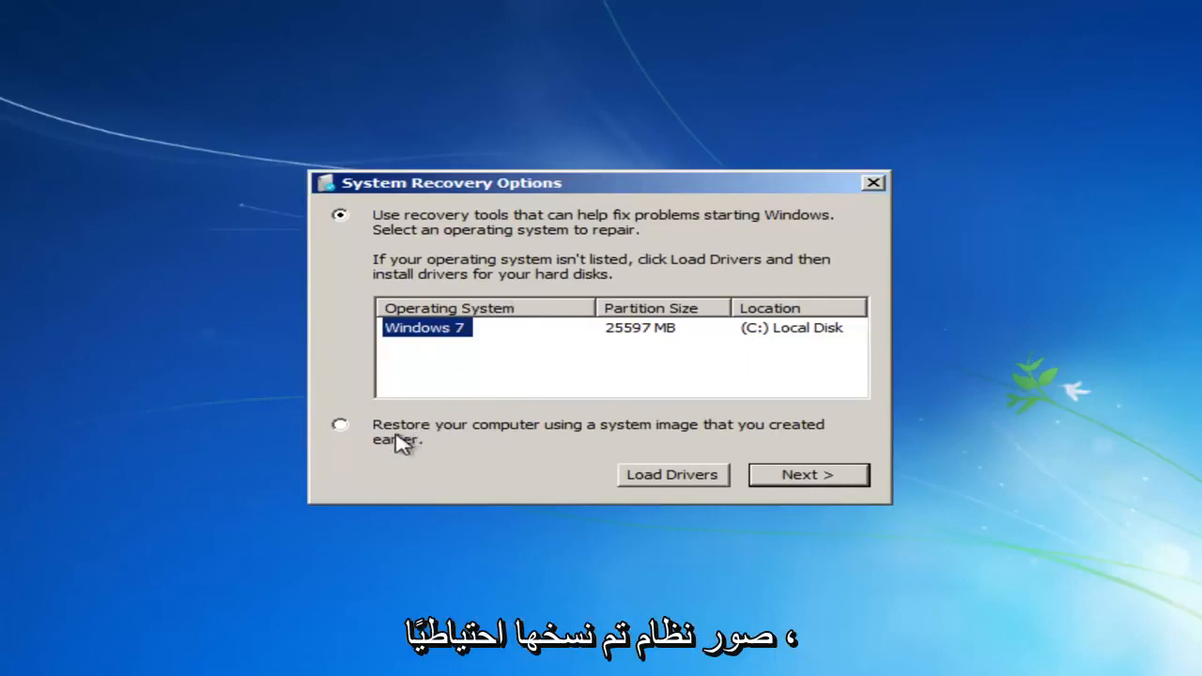
# - Choose 'Use recovery tools' and select the Windows 7 installation on C: to repair
pyautogui.click(340, 426)
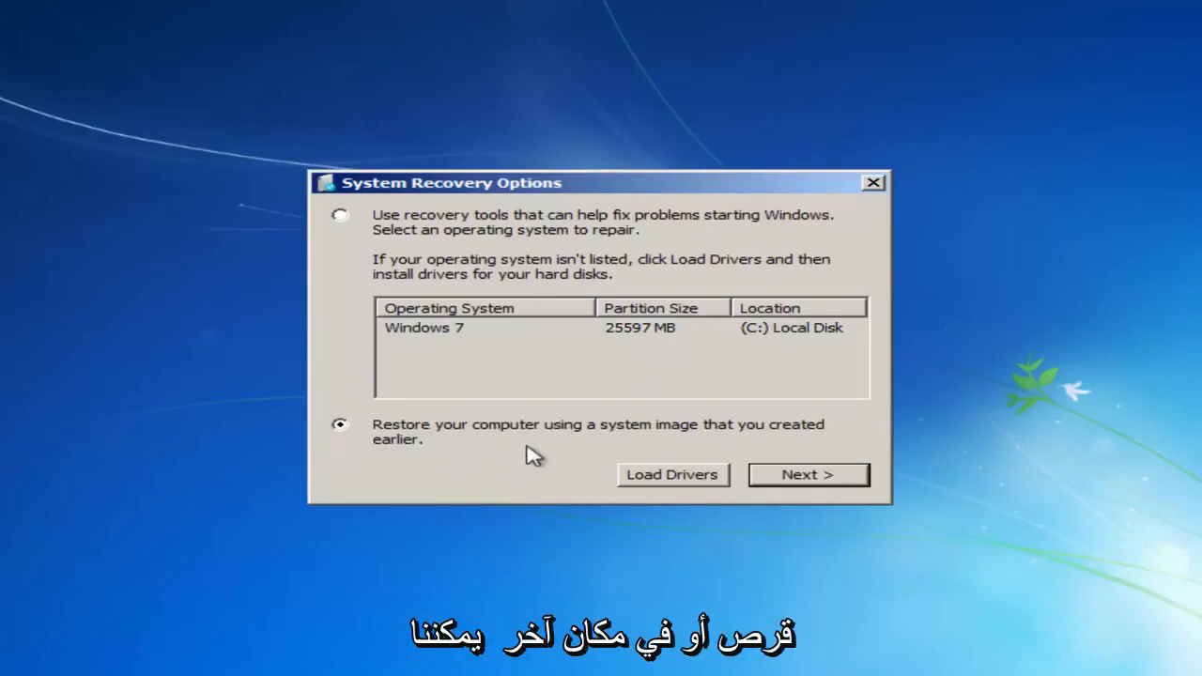
pyautogui.click(340, 215)
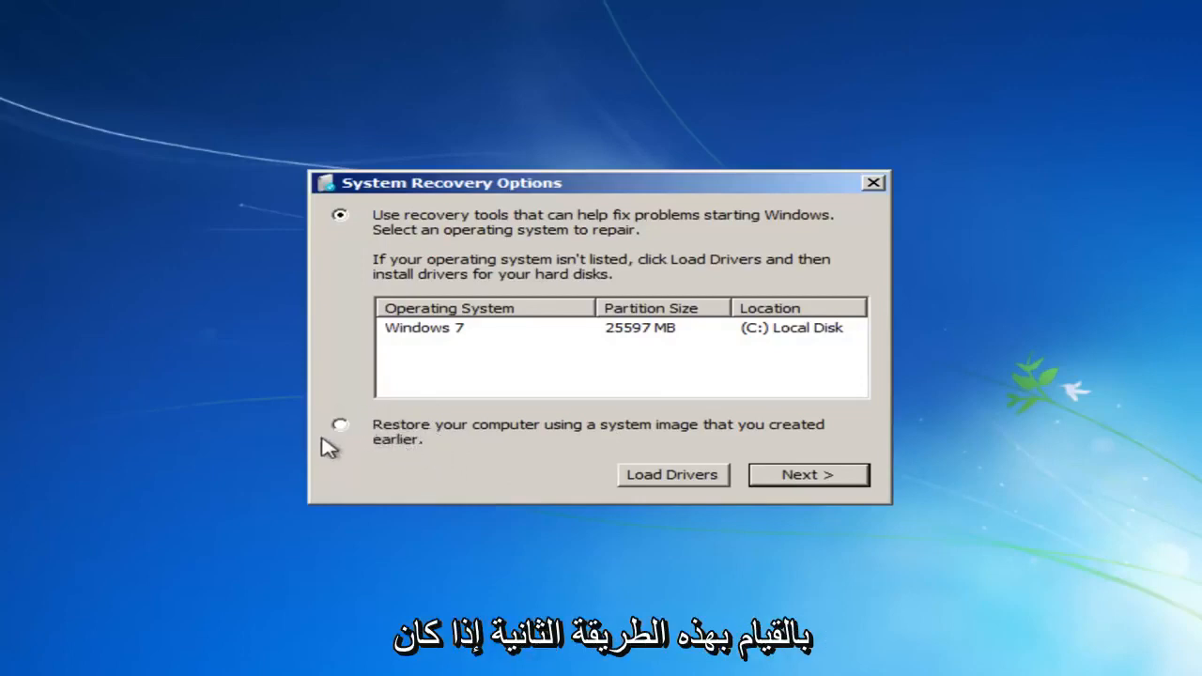
pyautogui.click(418, 334)
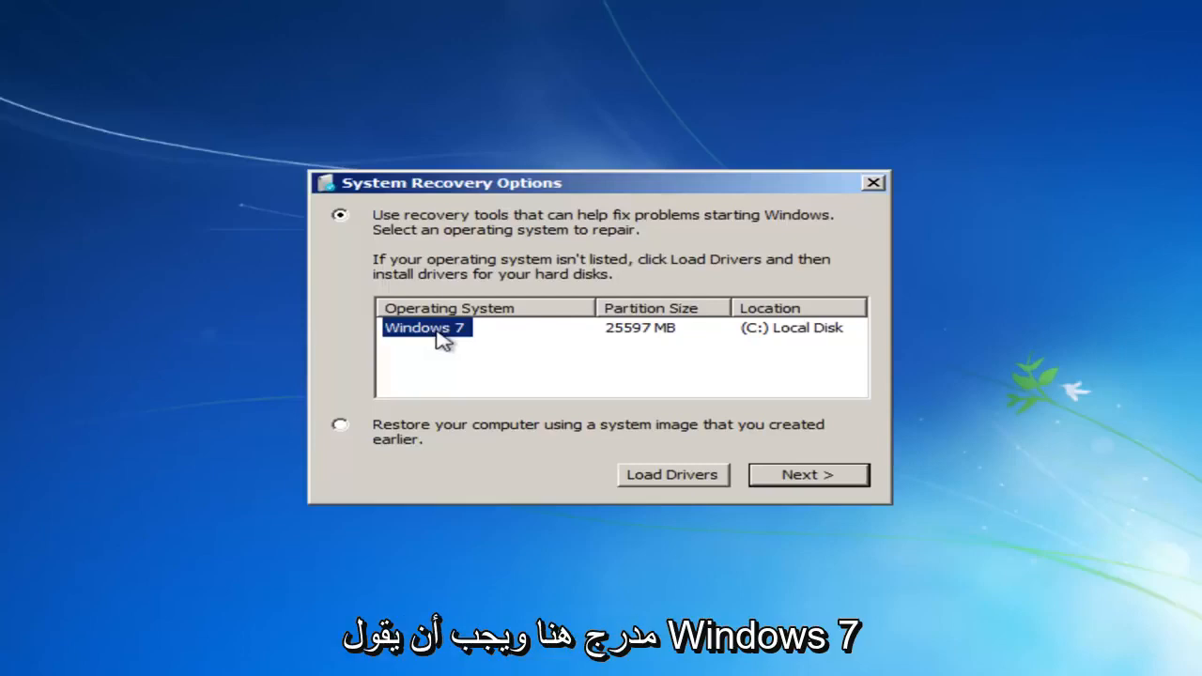
pyautogui.click(809, 475)
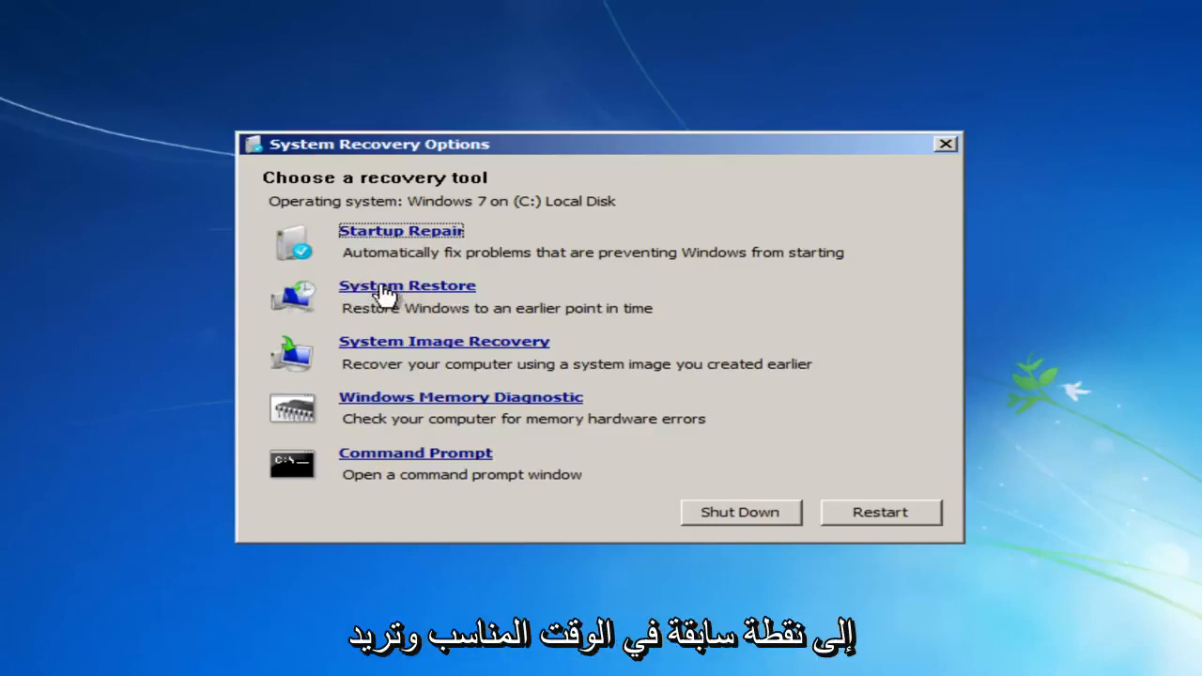
# - Walk through System Restore to the Installed VMware Tools restore point, then go back without restoring
pyautogui.click(385, 293)
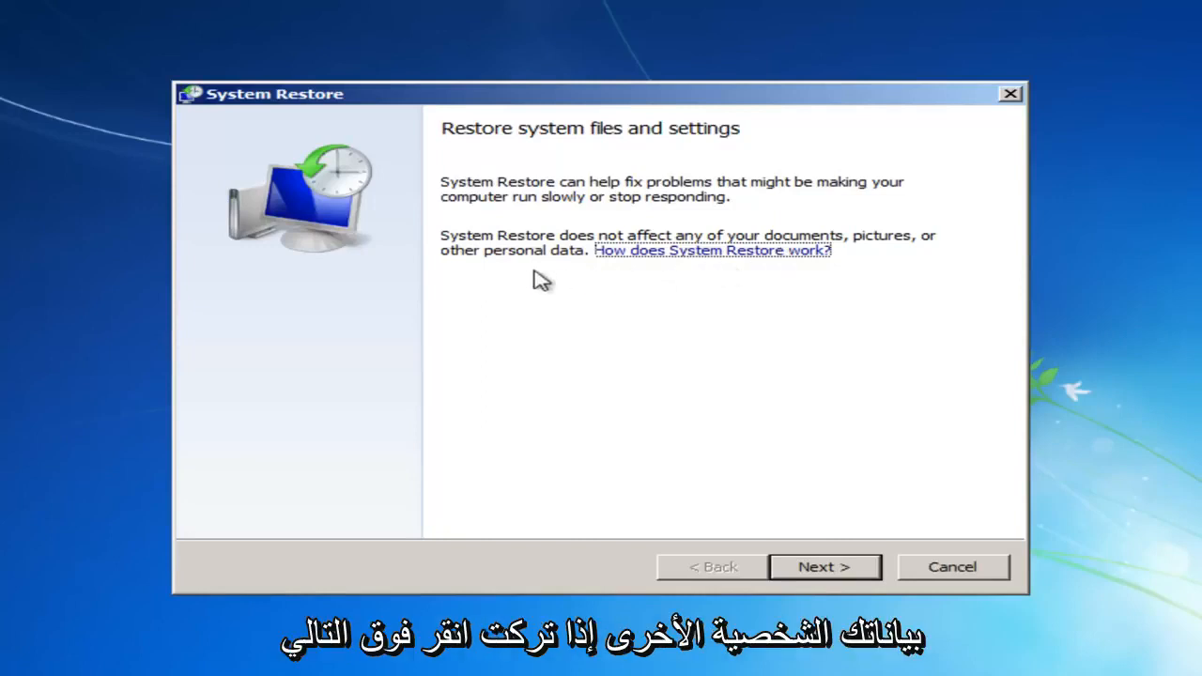
pyautogui.click(798, 568)
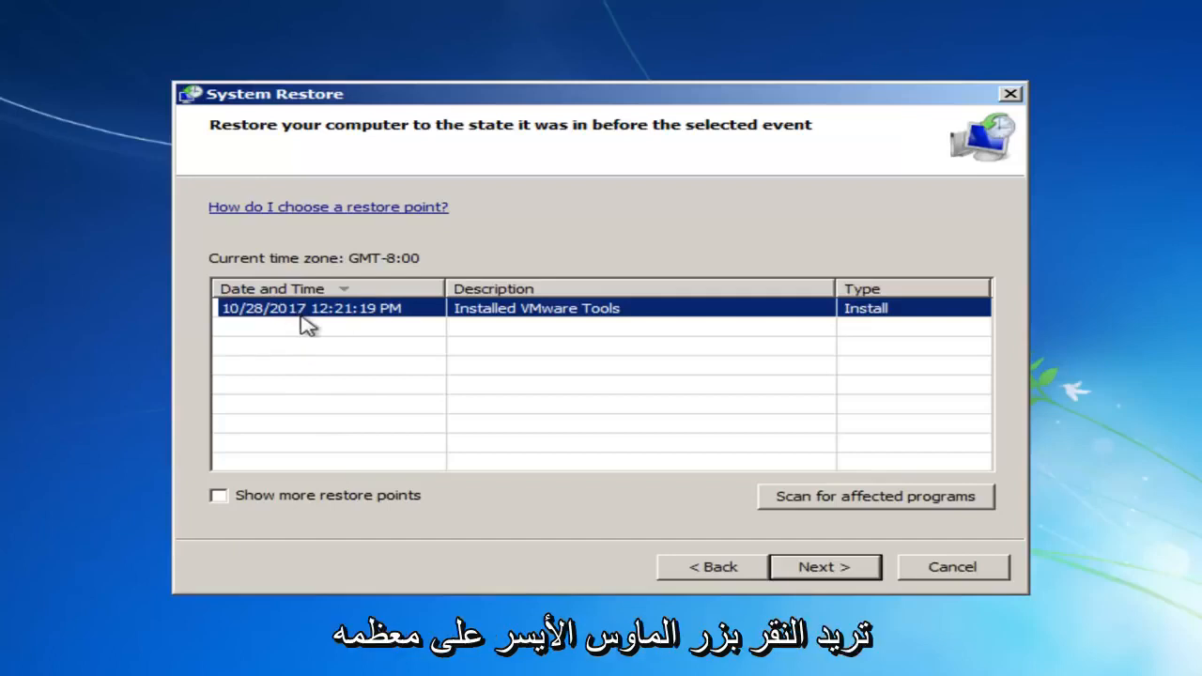
pyautogui.click(810, 575)
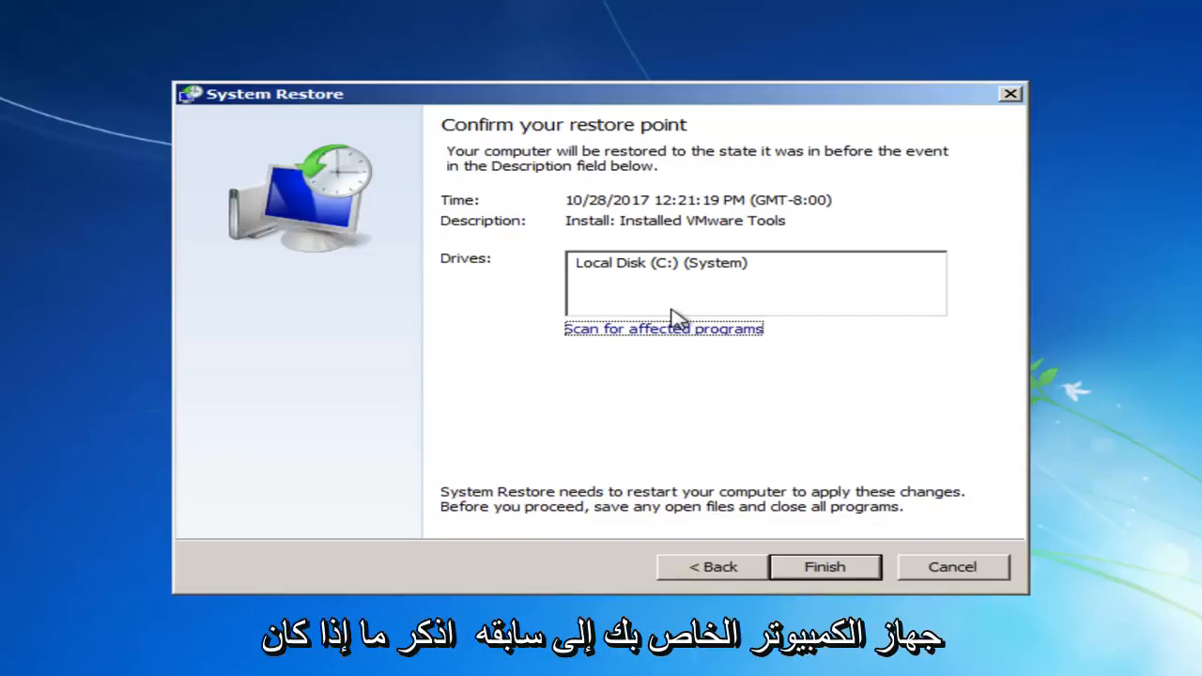
pyautogui.click(712, 571)
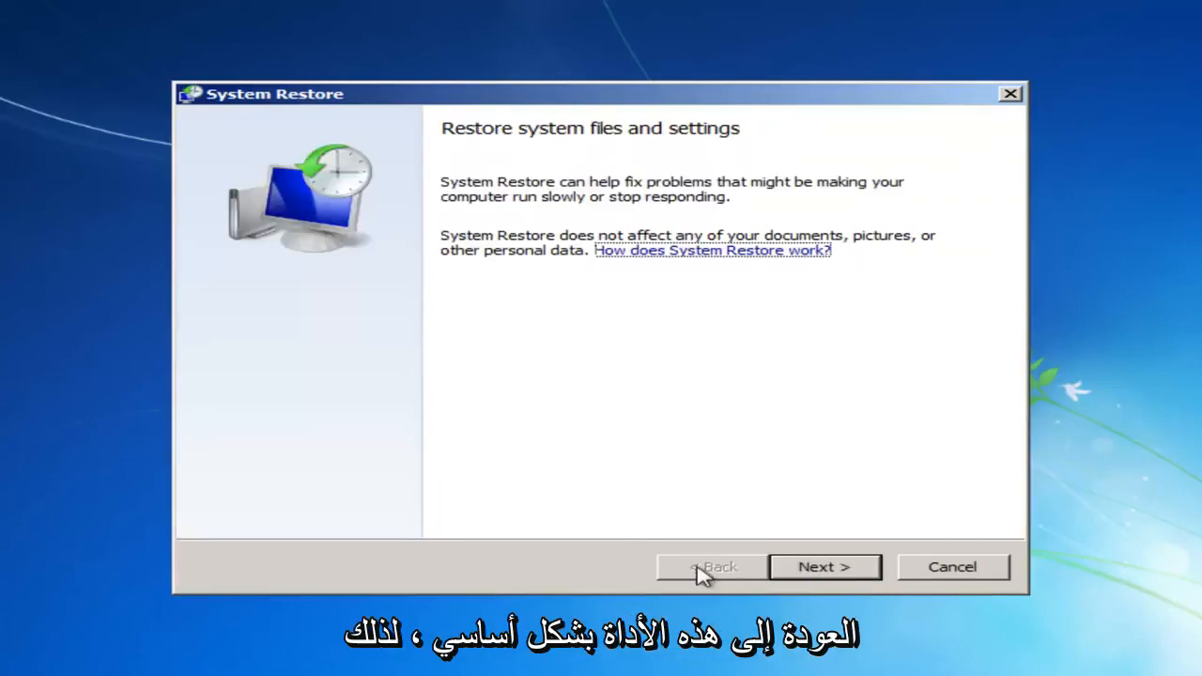
# - Cancel System Restore and return to the recovery tools list
pyautogui.click(954, 567)
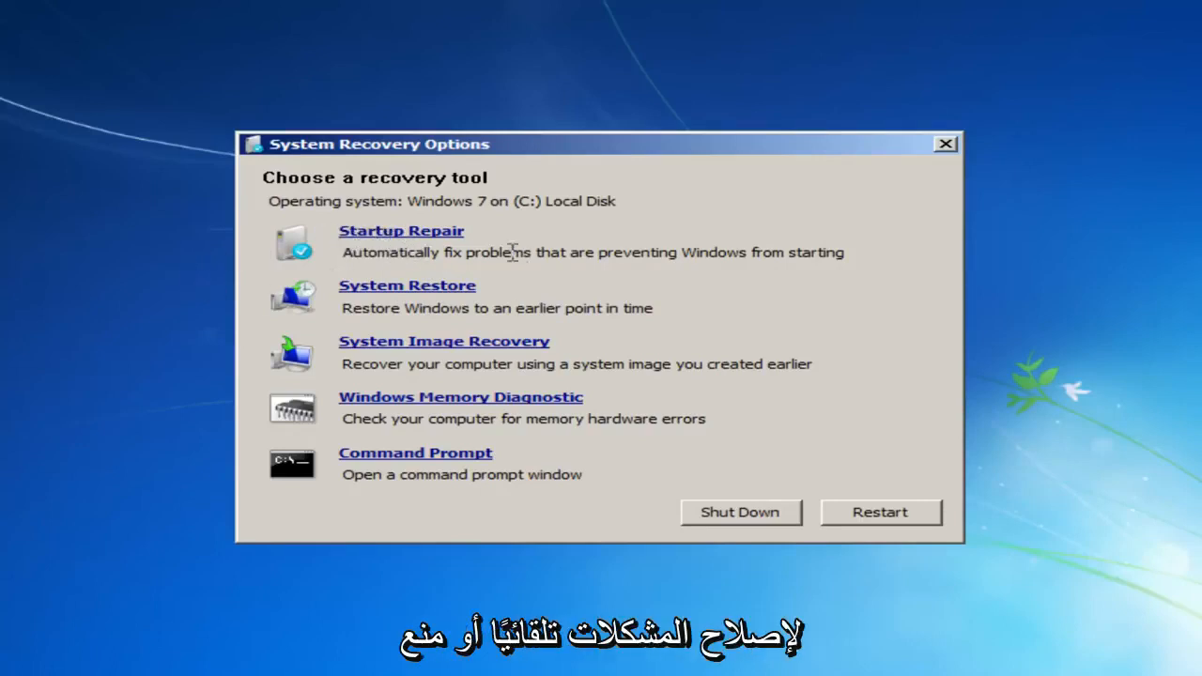
# - Run Startup Repair, which detects no problem, and return to the tools list
pyautogui.click(434, 235)
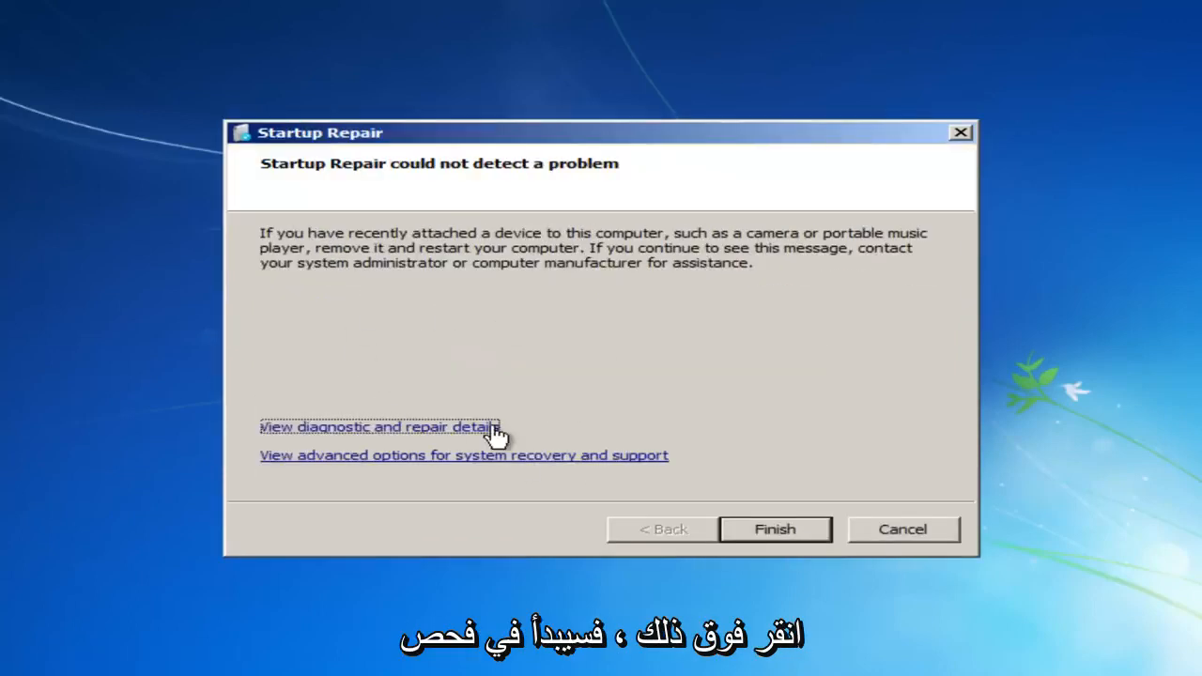
pyautogui.click(775, 530)
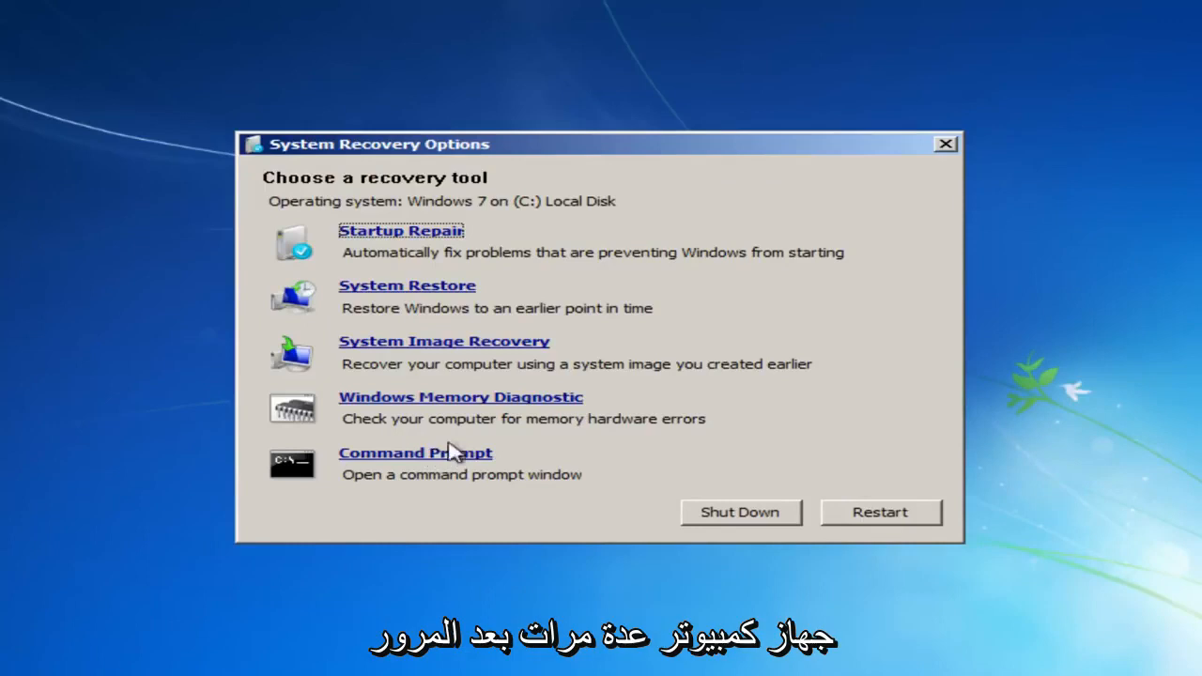
# - Start the recovery Command Prompt for running chkdsk C: /f
pyautogui.click(383, 466)
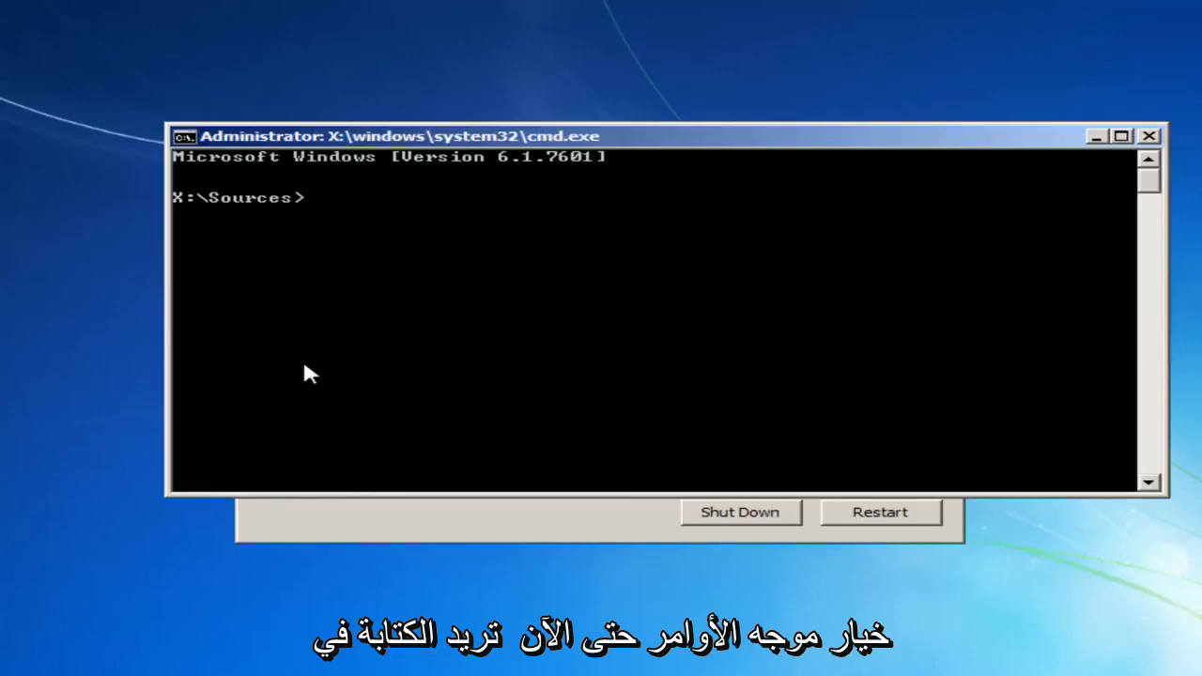
pyautogui.write('chkdsk')
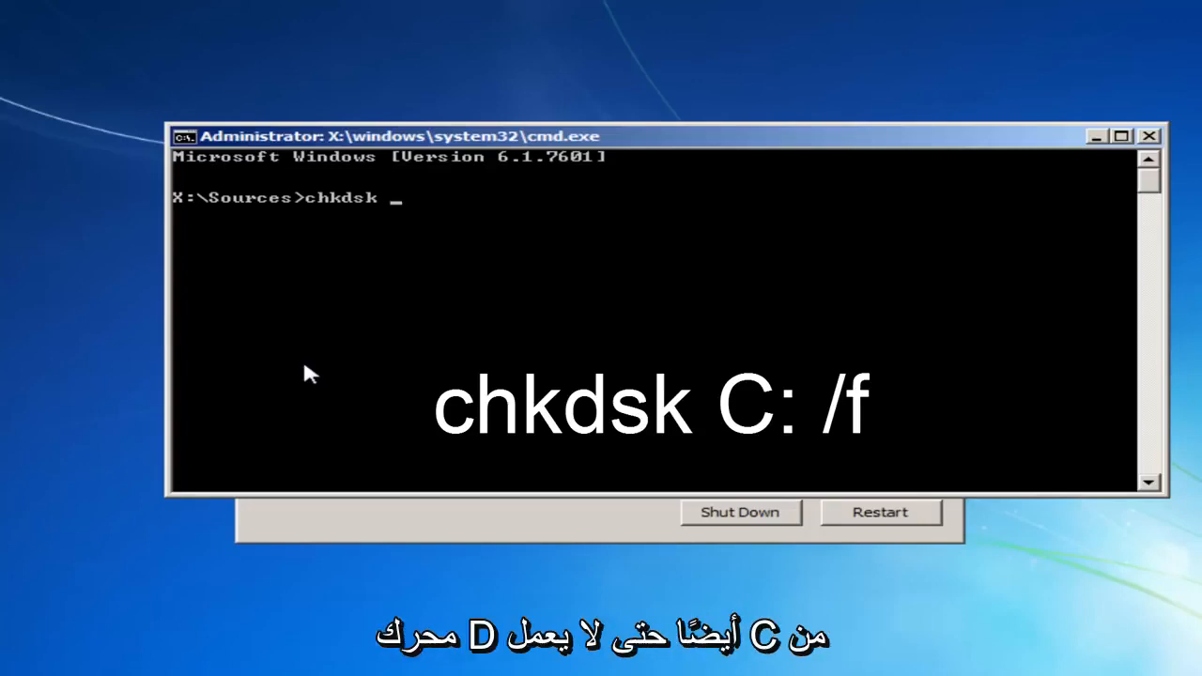
pyautogui.write('C')
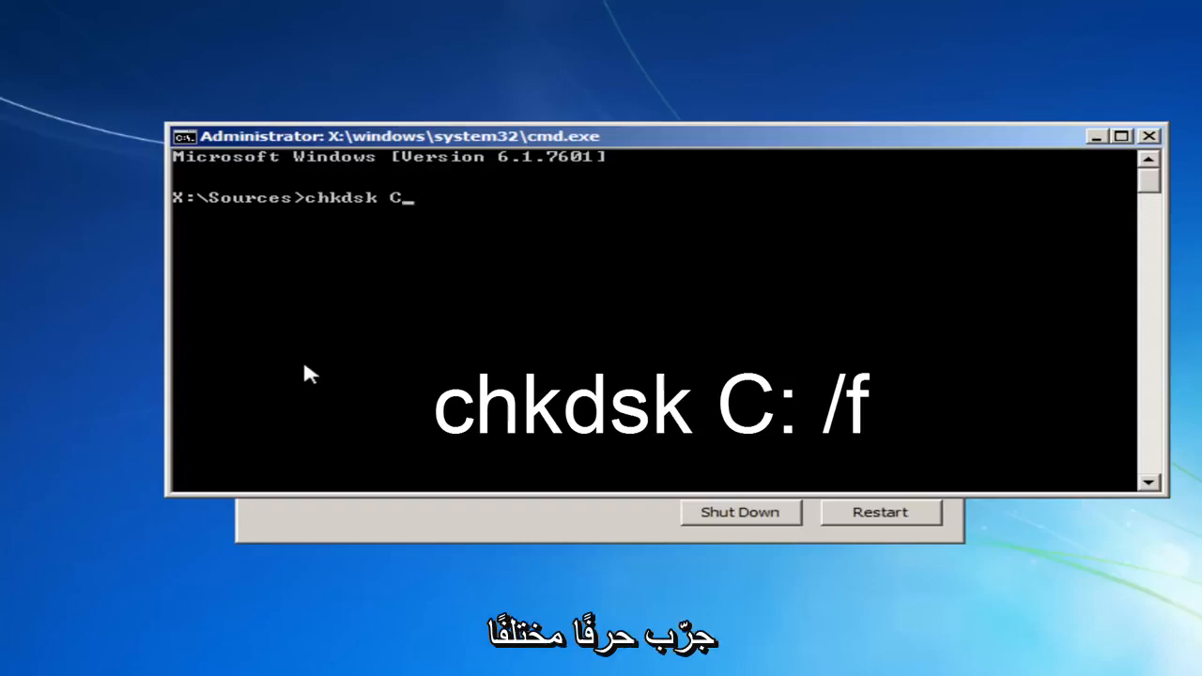
pyautogui.write(':')
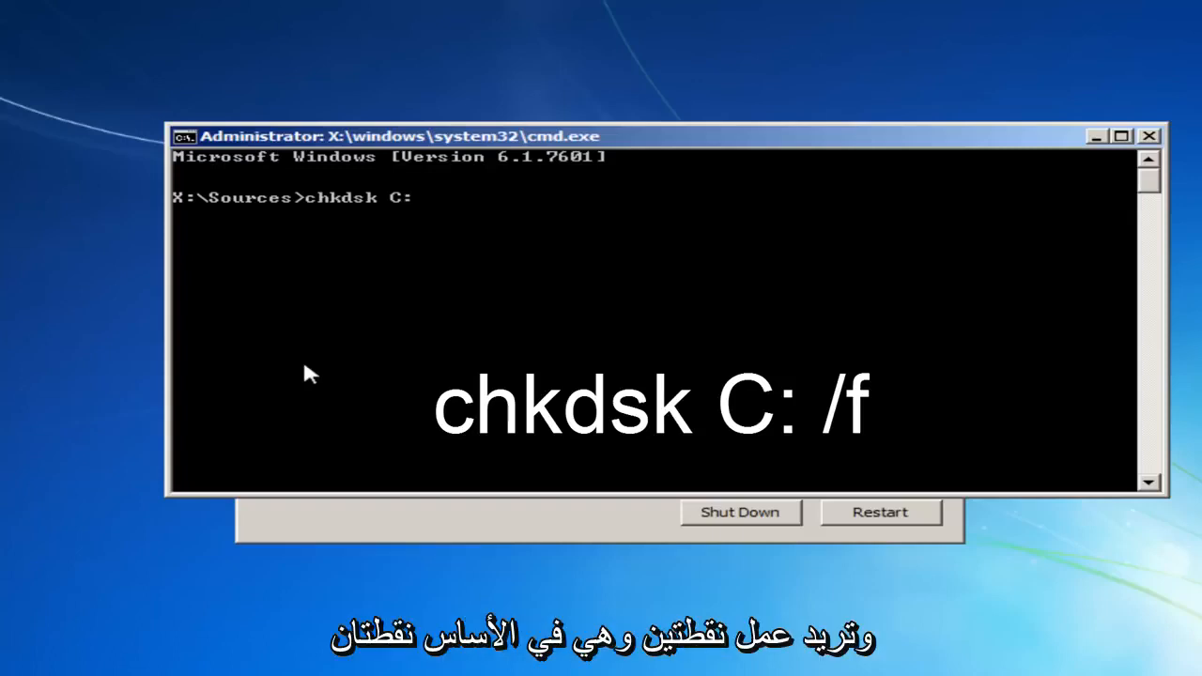
pyautogui.write(' /')
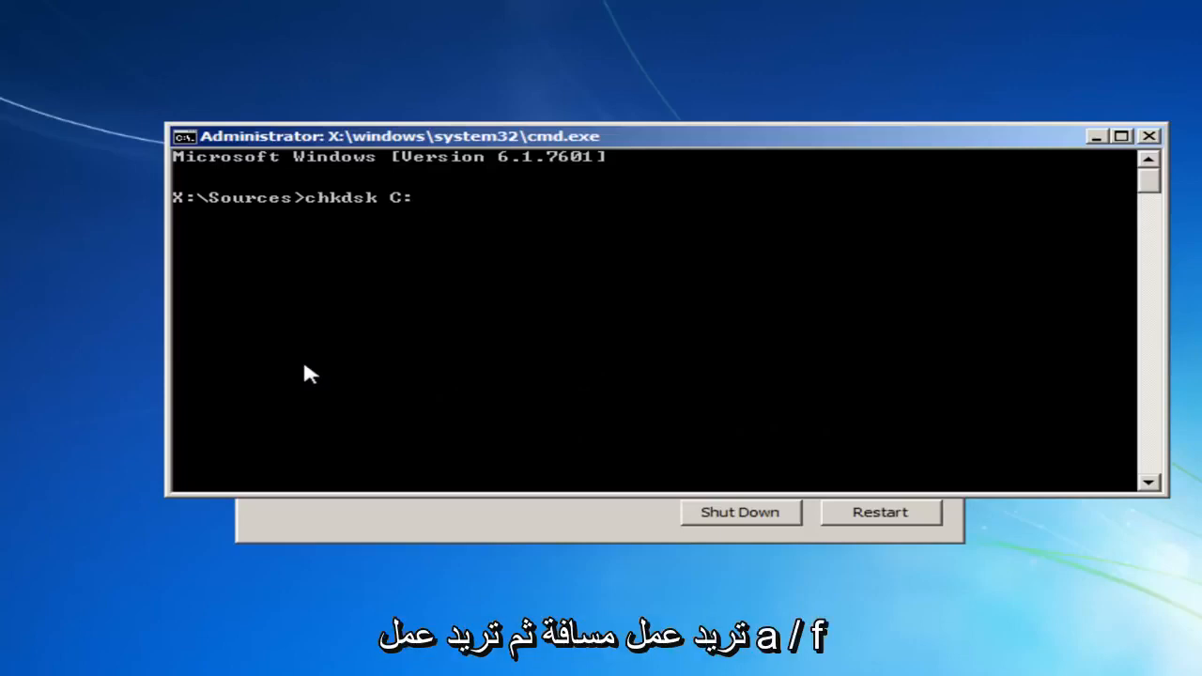
pyautogui.write('f')
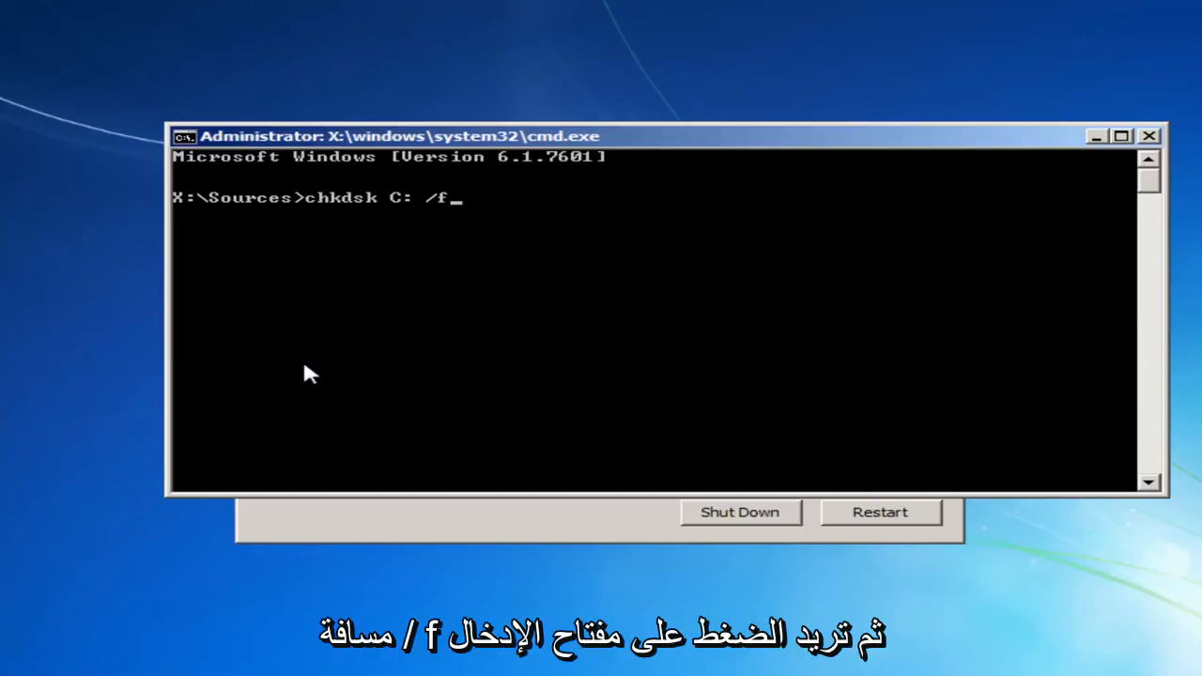
# - Run chkdsk C: /f to completion, correcting the file system on drive C
pyautogui.press('Return')
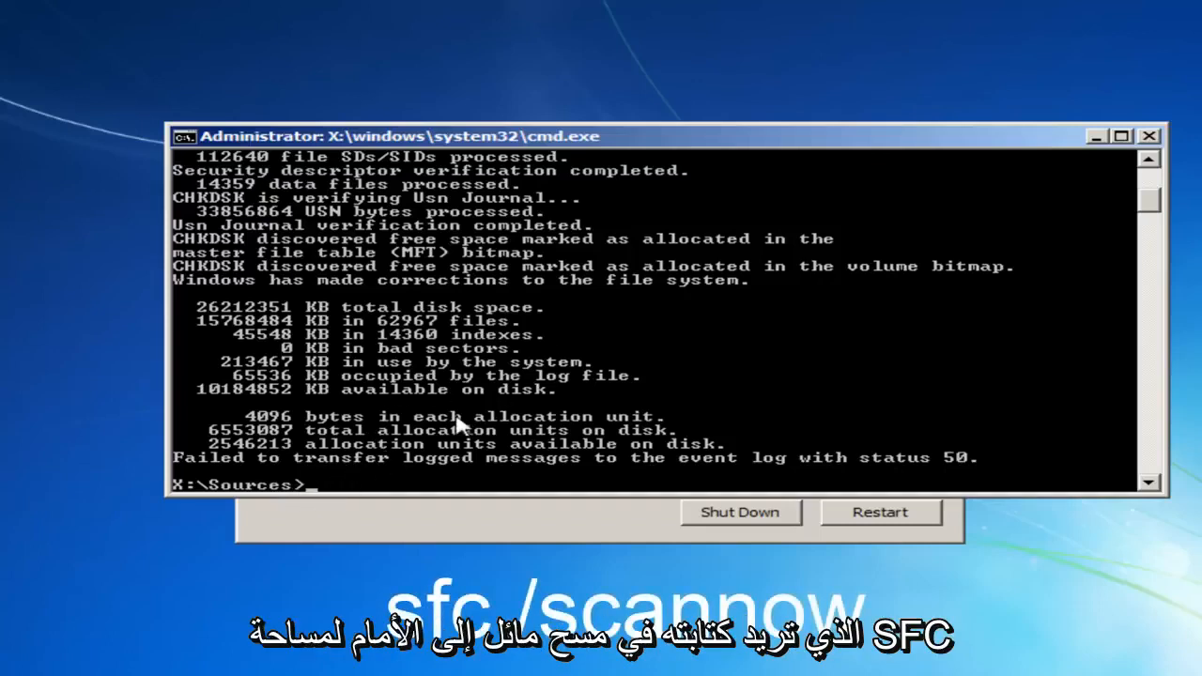
pyautogui.write('sfc ')
pyautogui.write('/sc')
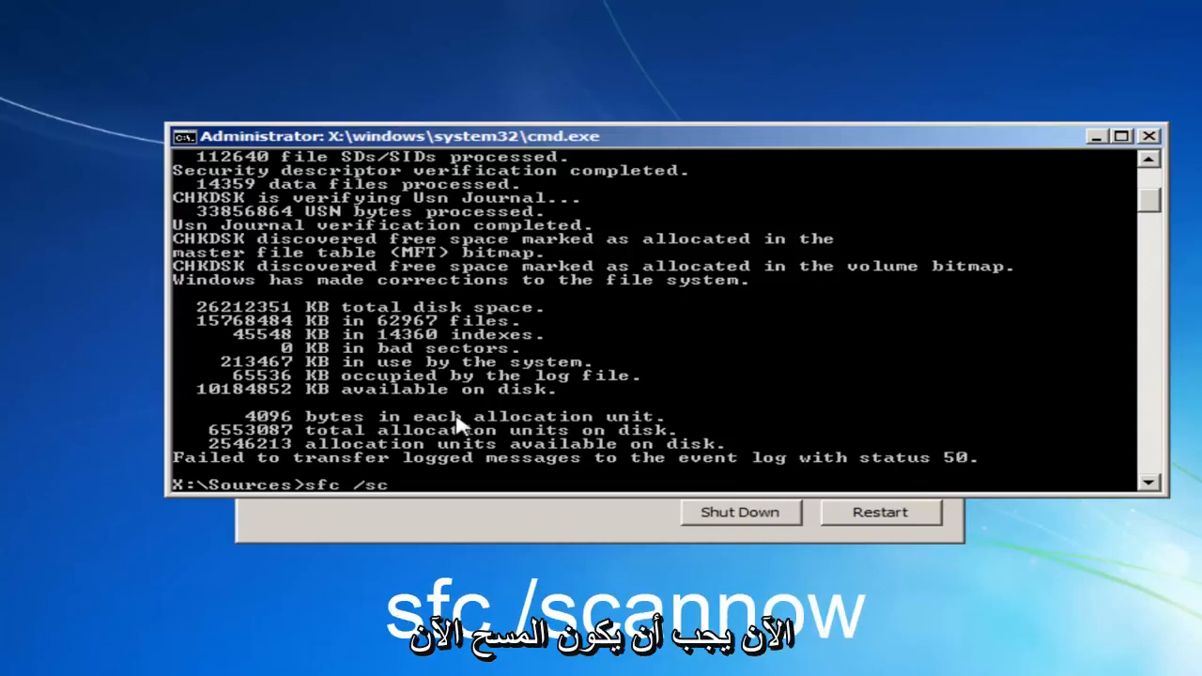
pyautogui.write('annow')
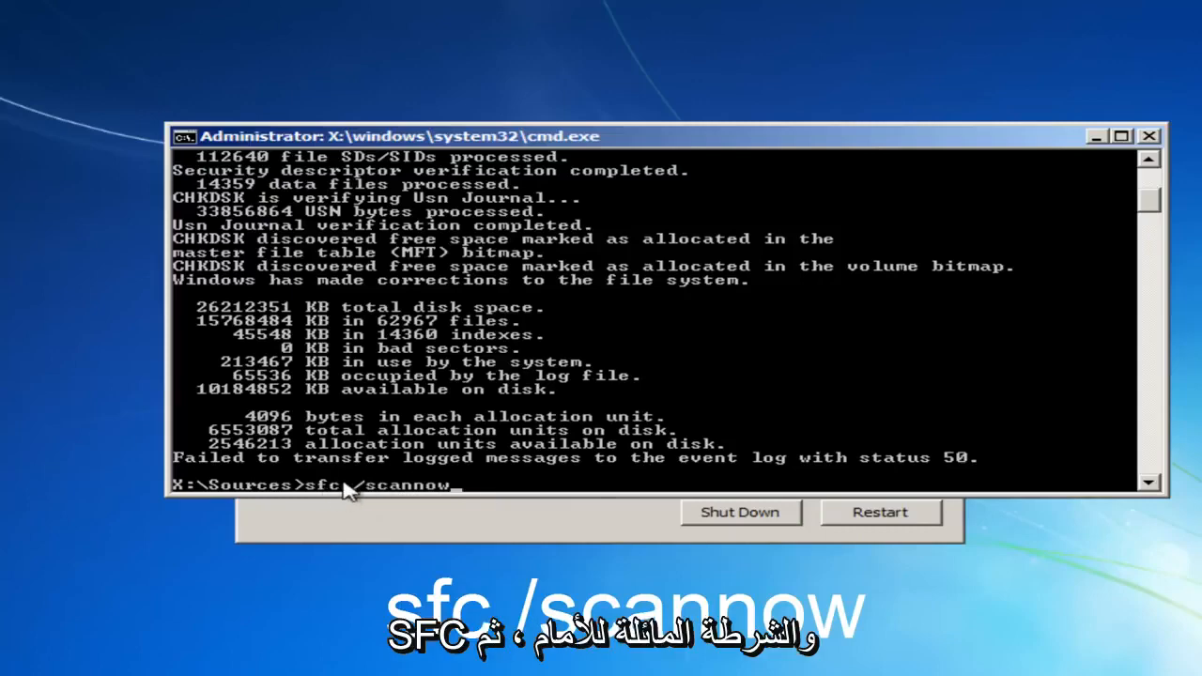
# - Run sfc /scannow, which reports a pending system repair requiring reboot
pyautogui.press('Return')
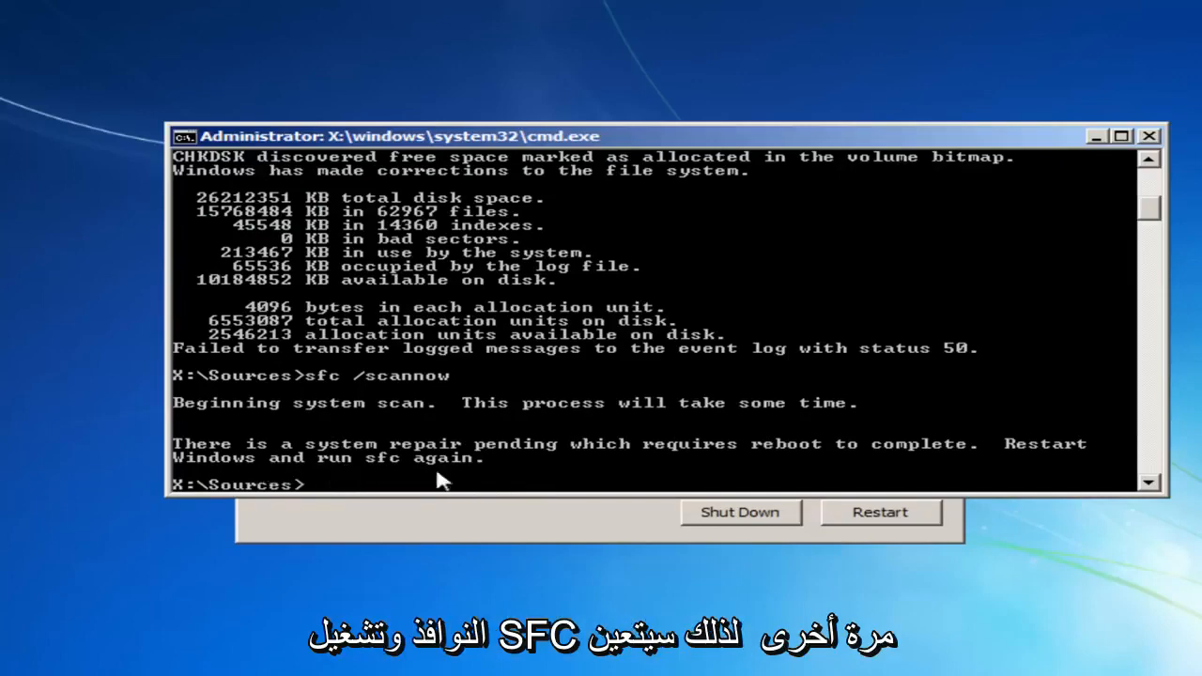
pyautogui.scroll(-3, 781, 347)
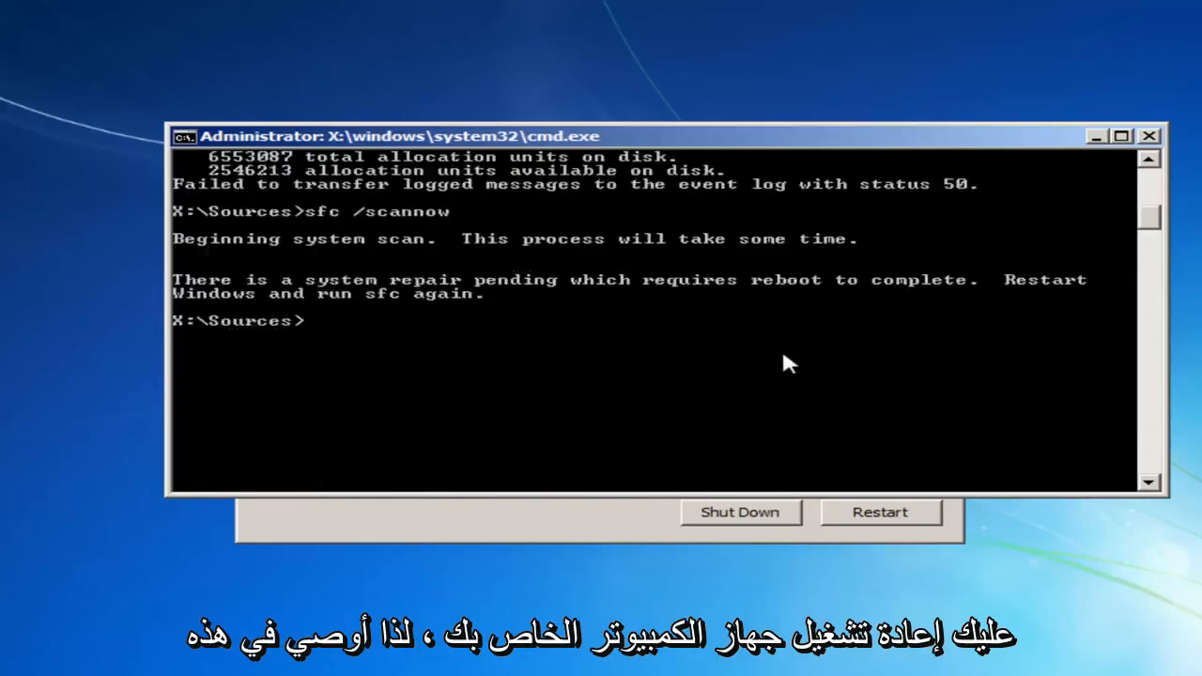
pyautogui.scroll(4, 782, 347)
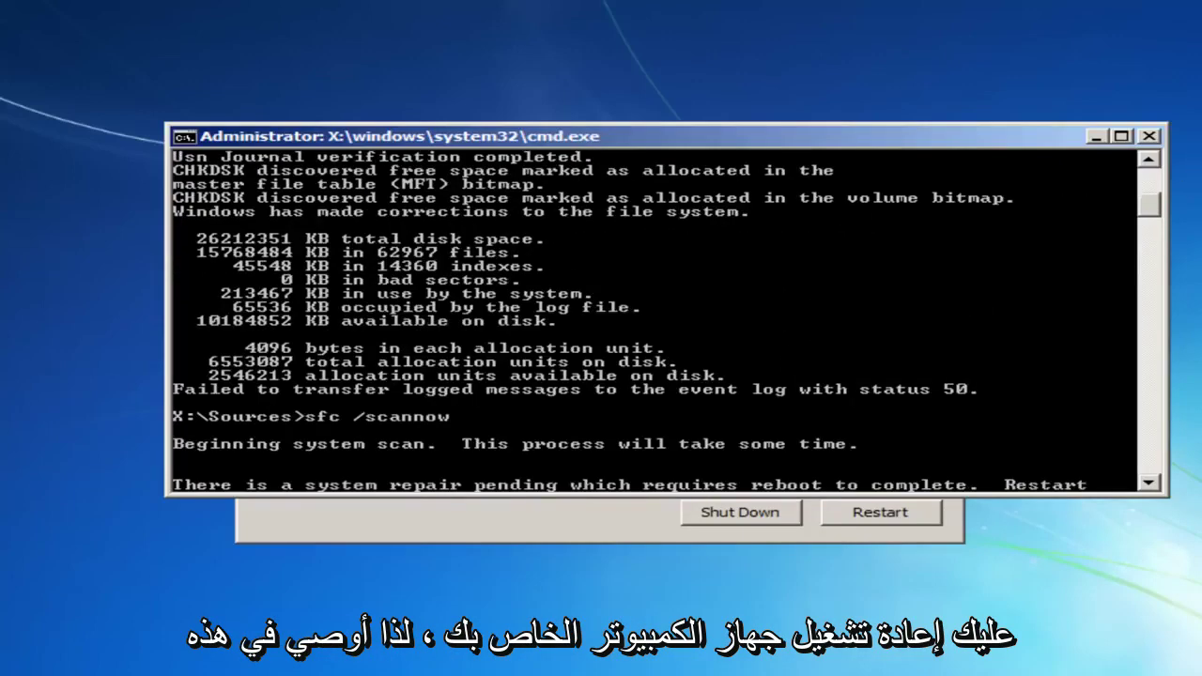
# - Close the recovery console and restart back to the Windows 7 desktop
pyautogui.click(1151, 138)
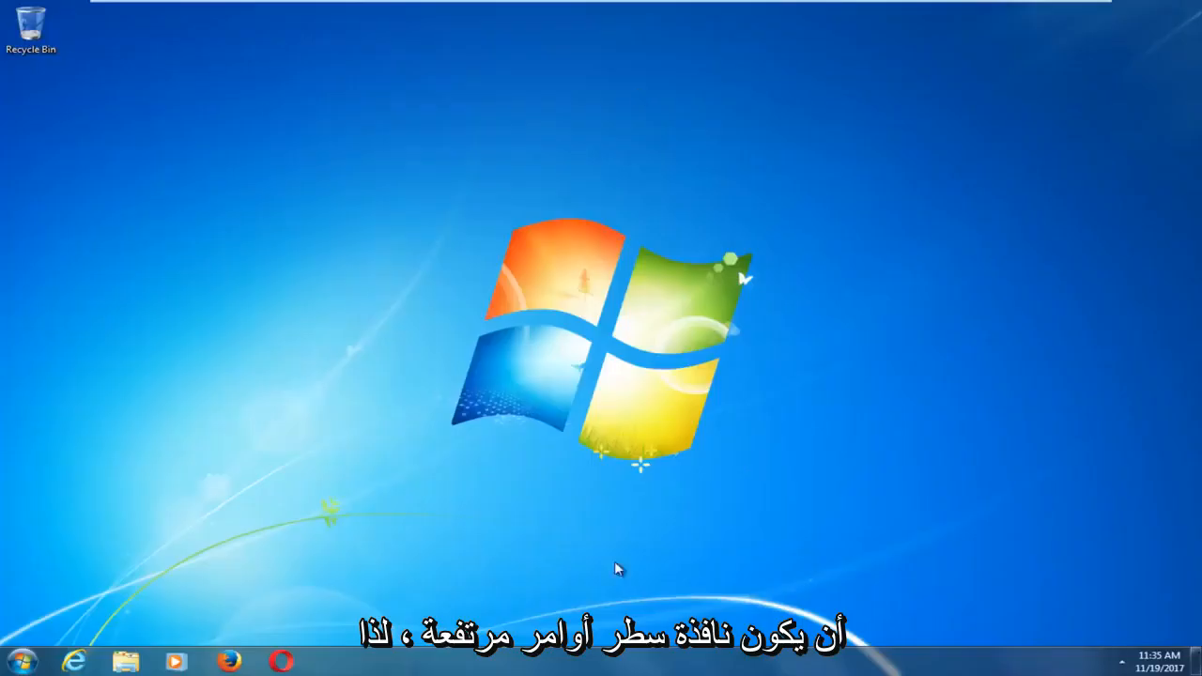
# - Search for Command Prompt and launch it with Run as administrator
pyautogui.click(20, 662)
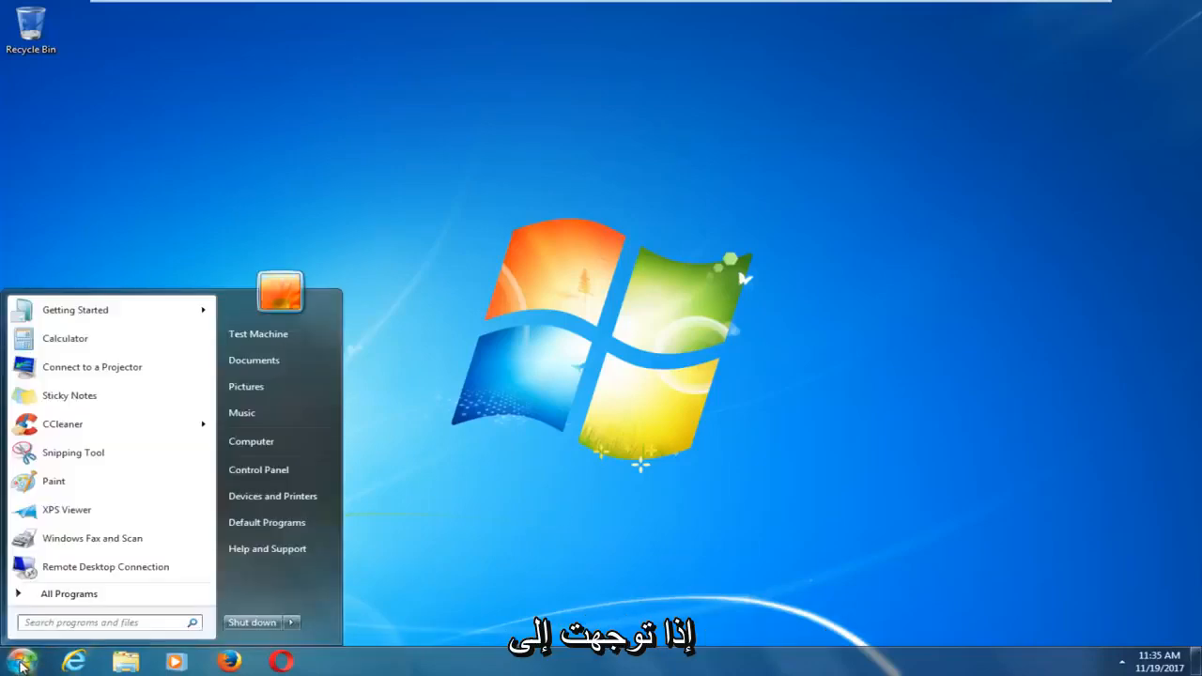
pyautogui.write('command prompt')
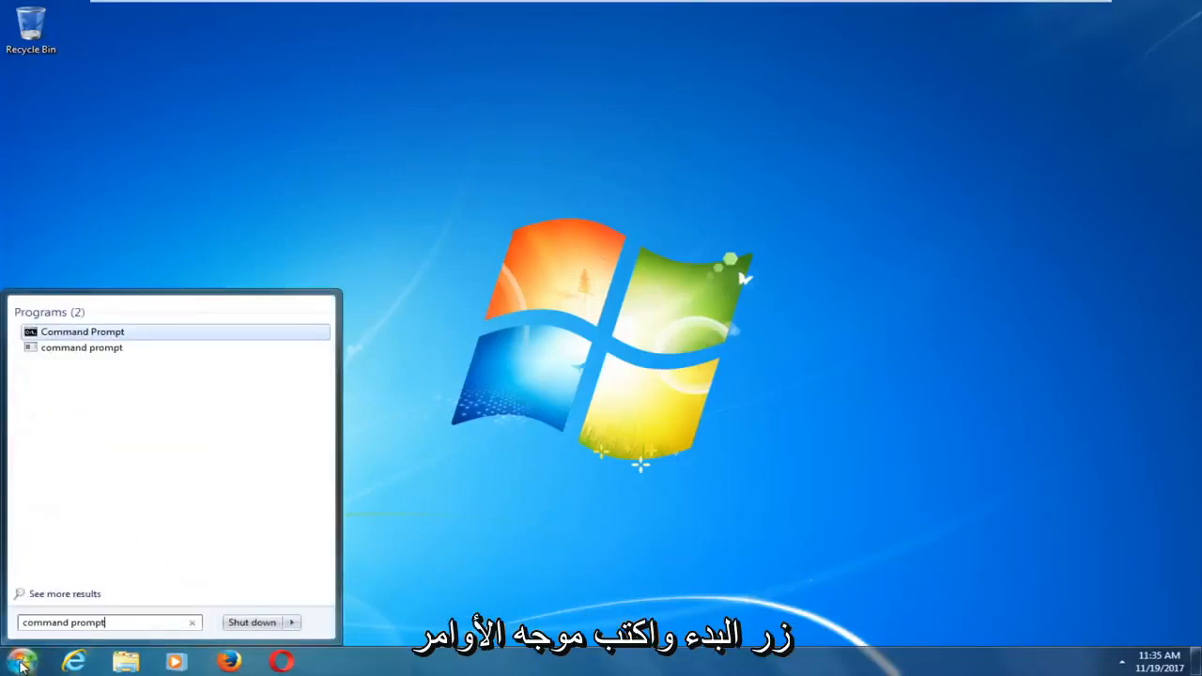
pyautogui.click(64, 331)
pyautogui.rightClick(66, 330)
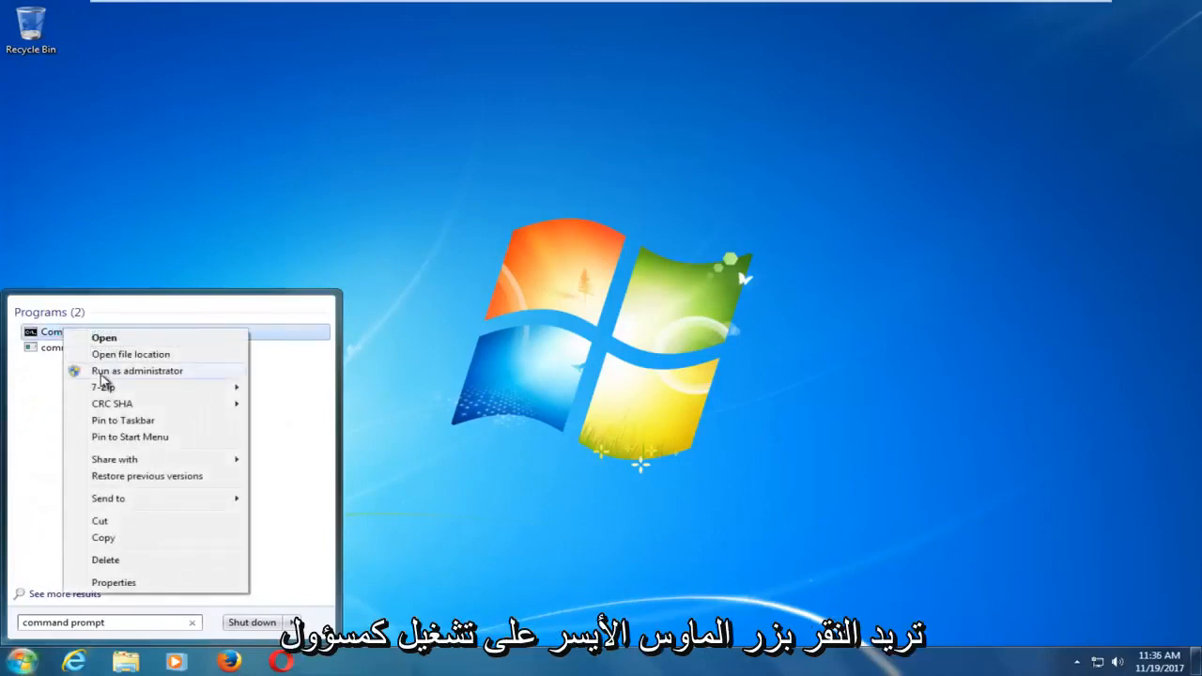
pyautogui.click(137, 371)
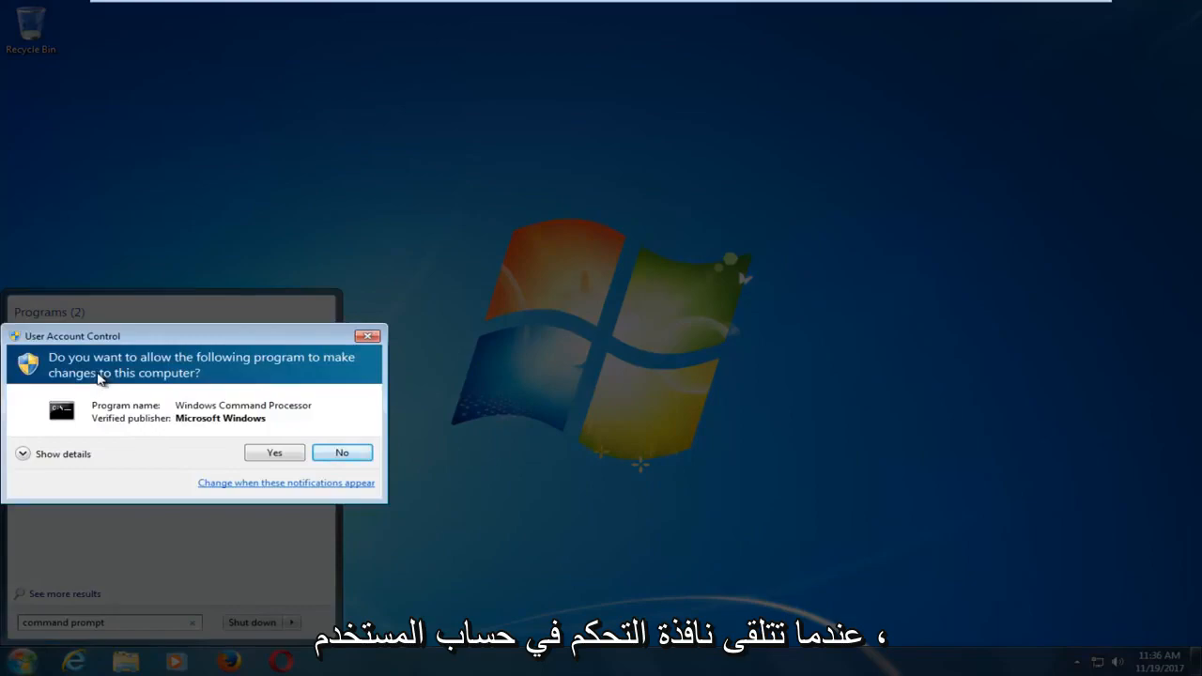
# - Approve the UAC prompt and run sfc /scannow in the elevated Command Prompt
pyautogui.click(274, 452)
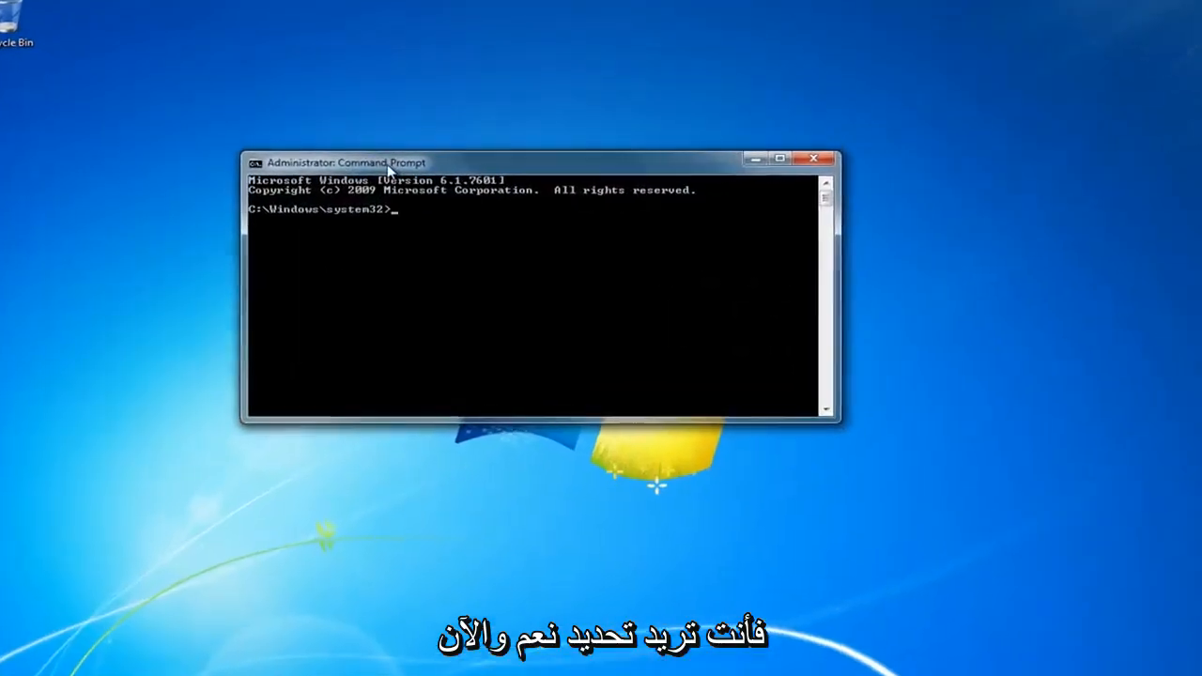
pyautogui.write('sfc')
pyautogui.write(' /')
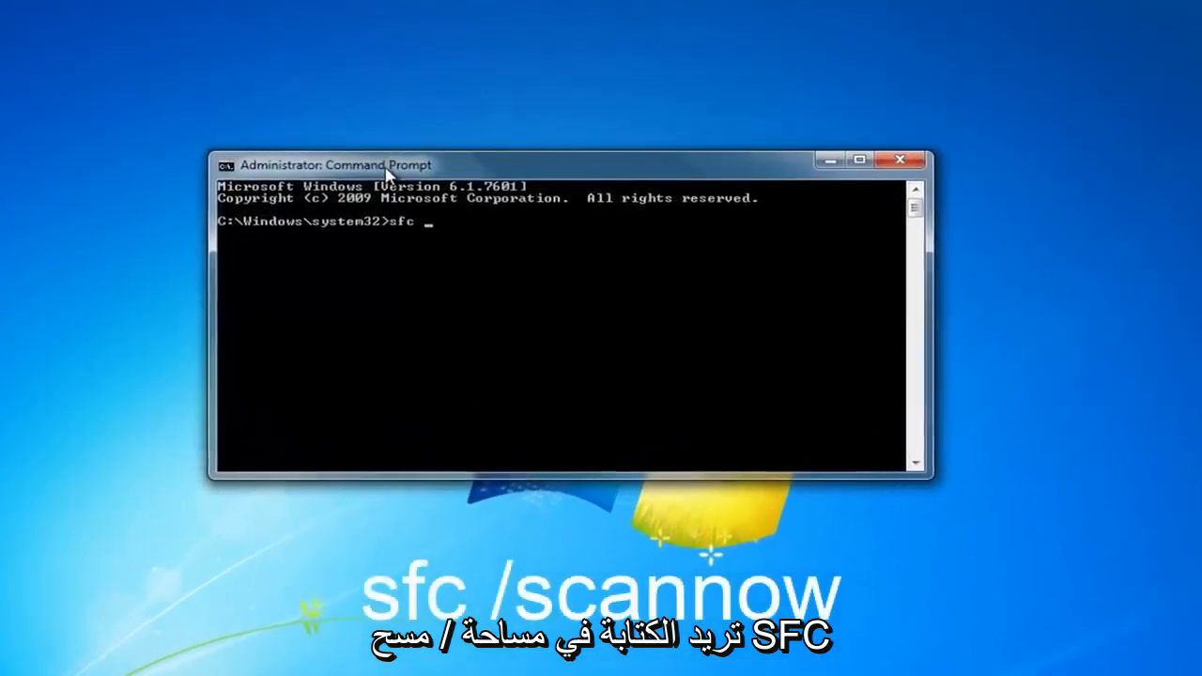
pyautogui.write('scannow')
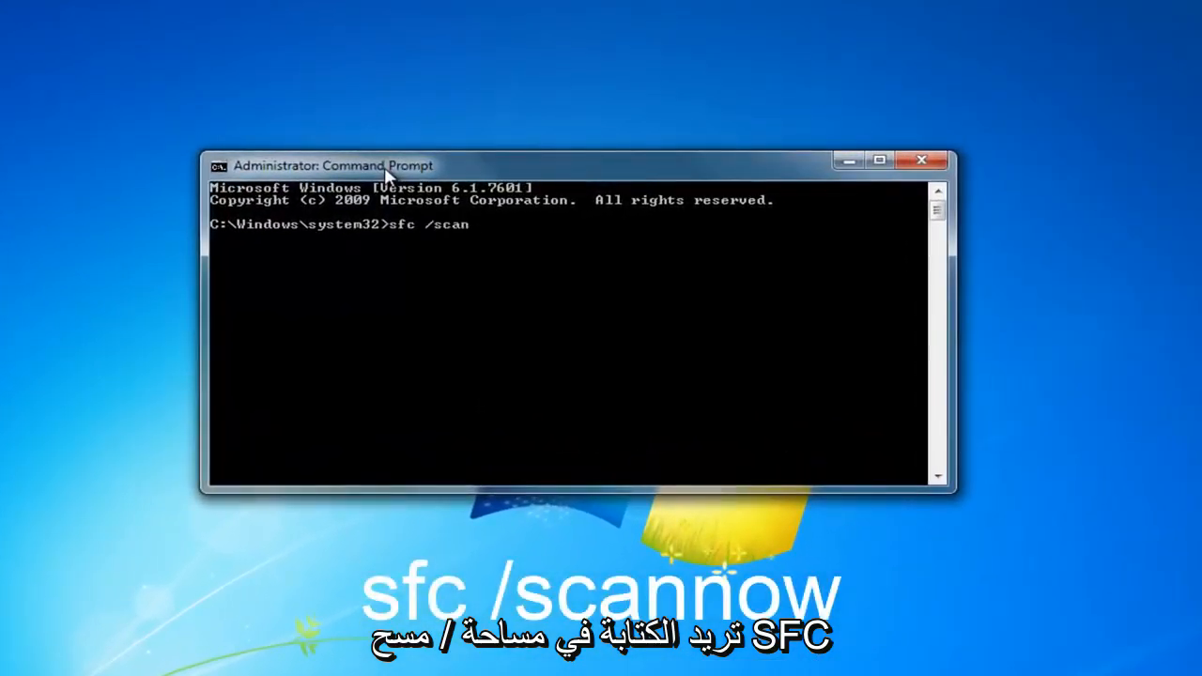
pyautogui.press('Return')
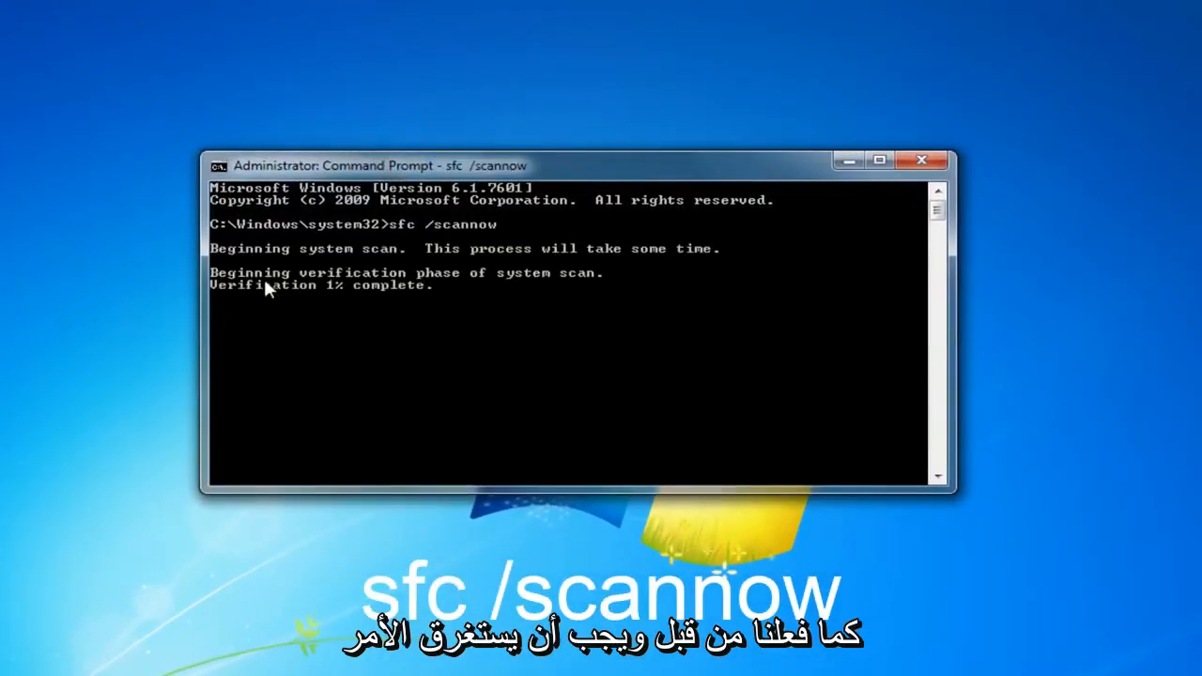